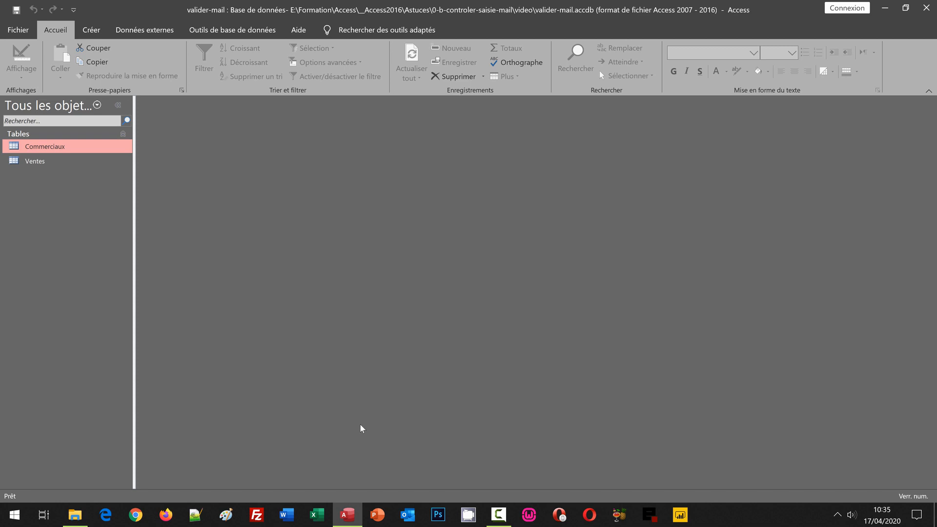
- Open the Commerciaux table in Datasheet view to see its 18 salesperson records
{"action": "double_click", "coordinate": [50, 146]}
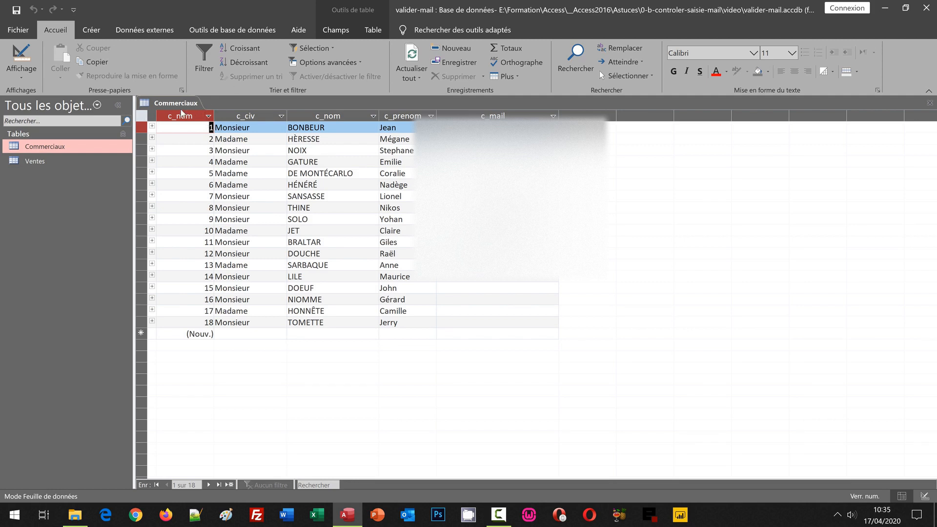
- Switch Commerciaux to Design view and place the cursor in the c_mail field's Masque de saisie
{"action": "left_click", "coordinate": [30, 68]}
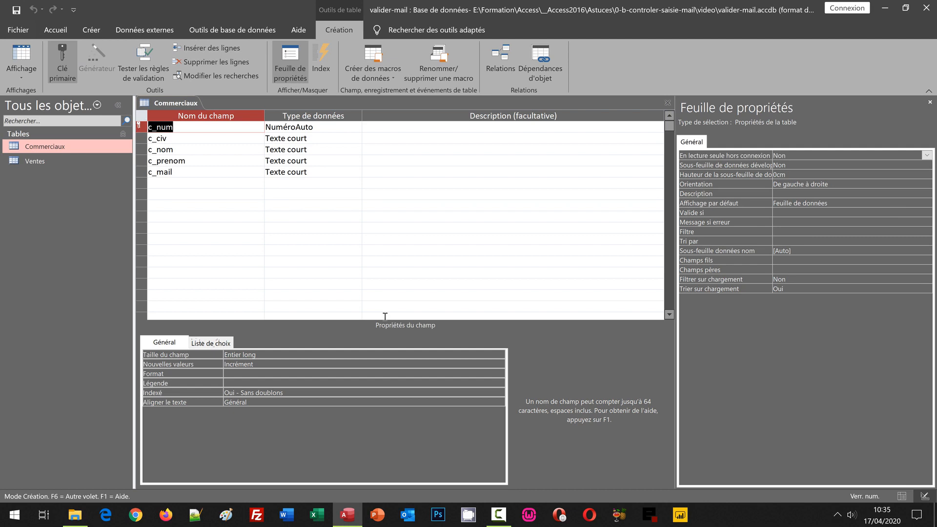
{"action": "left_click", "coordinate": [185, 172]}
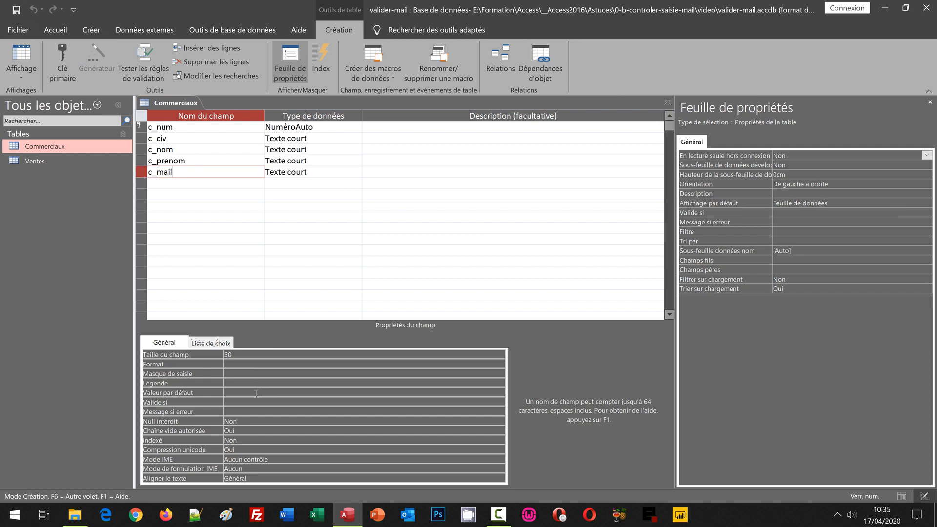
{"action": "left_click", "coordinate": [229, 373]}
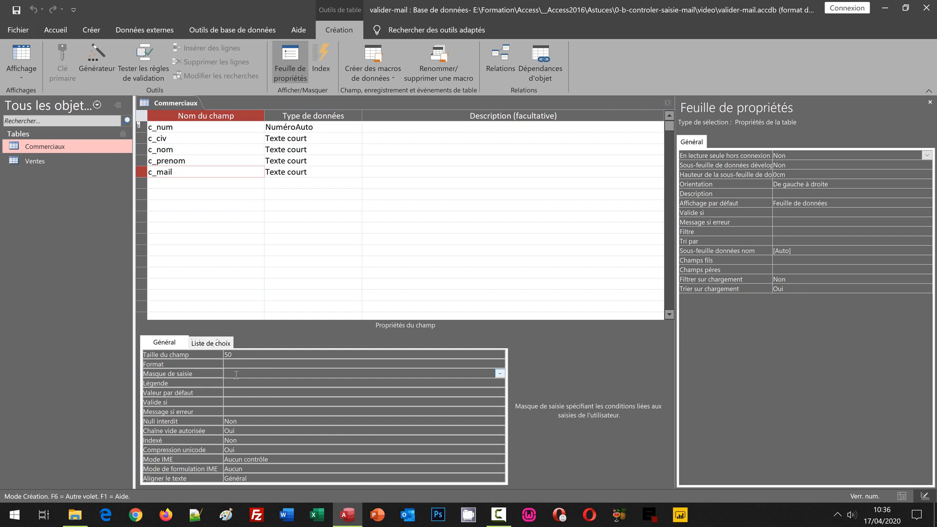
{"action": "type", "text": "C"}
{"action": "type", "text": "@LLLCCCCCCCC\\.LL"}
{"action": "type", "text": "CCCCCCCC\\.LLC"}
{"action": "key", "text": "ctrl+s"}
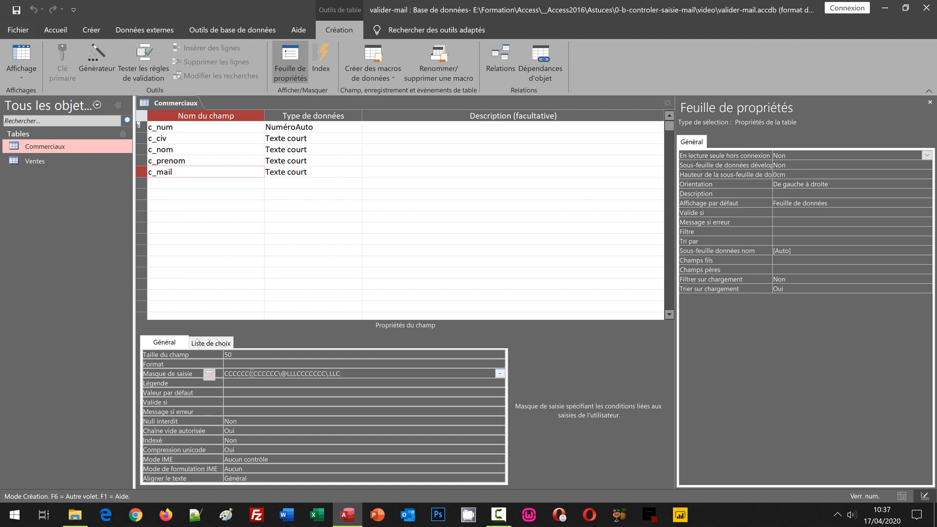
- In Datasheet view, try a test address in record 14's c_mail cell, then cancel the entry
{"action": "left_click", "coordinate": [20, 57]}
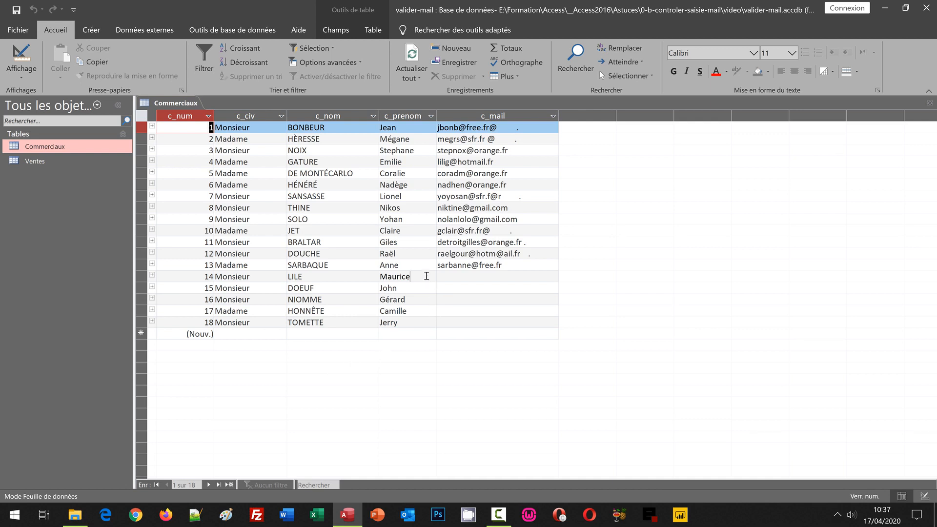
{"action": "left_click", "coordinate": [426, 276]}
{"action": "key", "text": "Tab"}
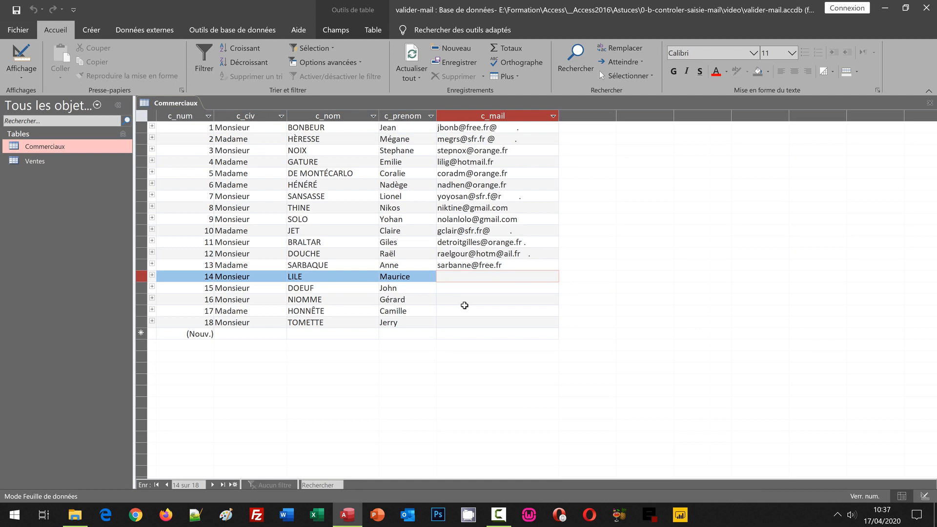
{"action": "type", "text": "lilem"}
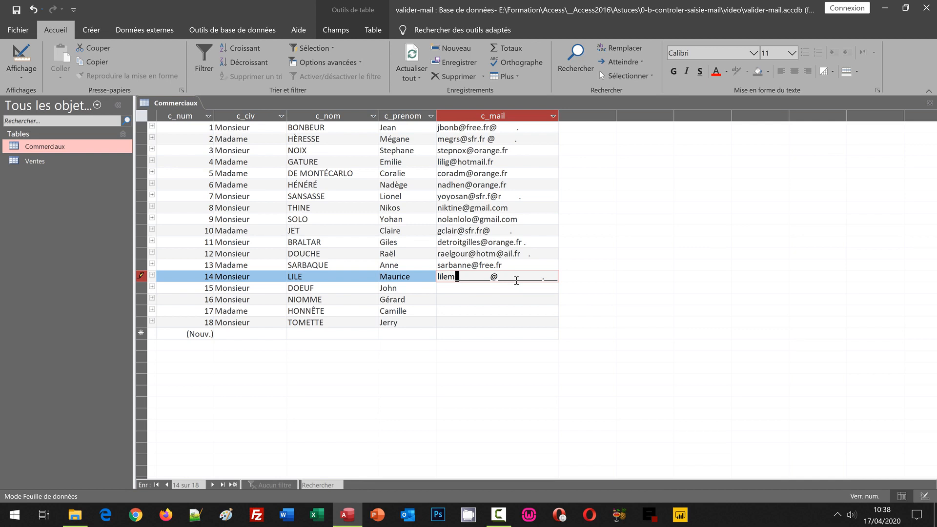
{"action": "key", "text": "Escape"}
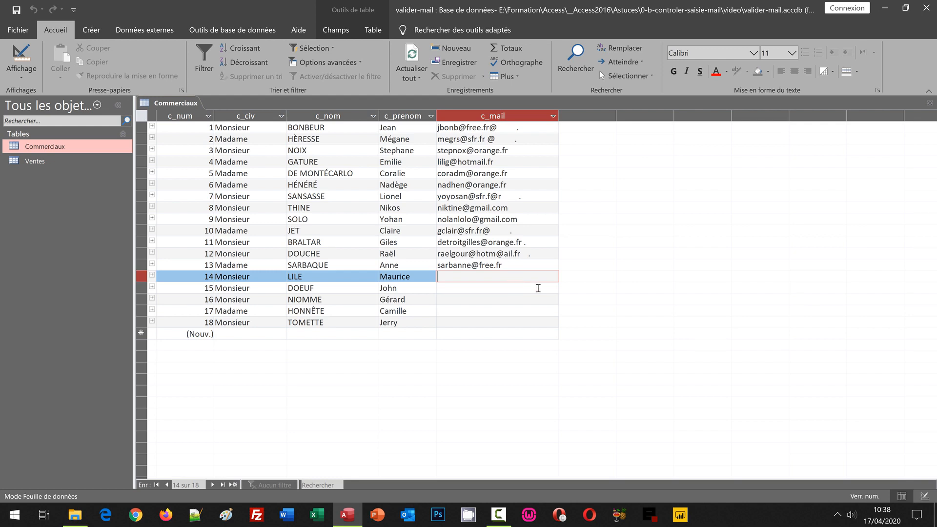
- Back in Design view, delete the c_mail field's Masque de saisie value
{"action": "left_click", "coordinate": [17, 59]}
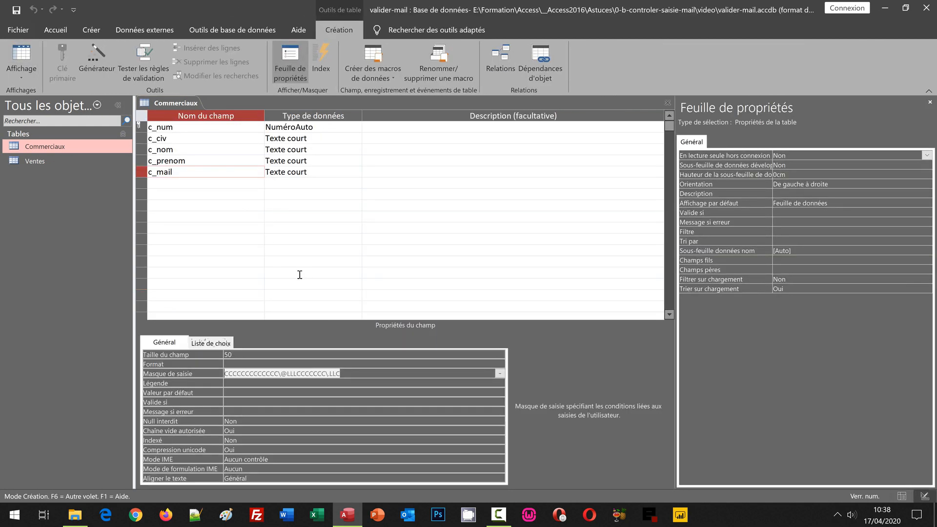
{"action": "left_click", "coordinate": [191, 173]}
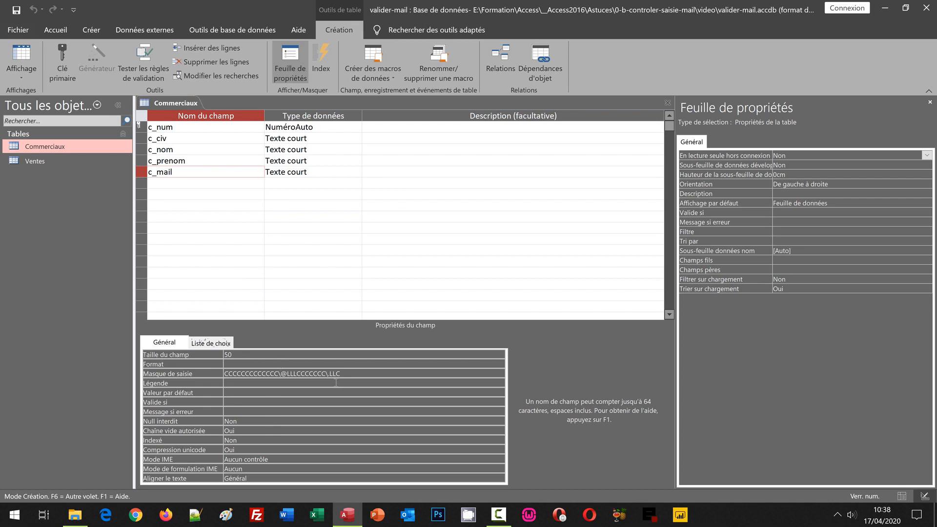
{"action": "left_click_drag", "start_coordinate": [362, 374], "coordinate": [215, 362]}
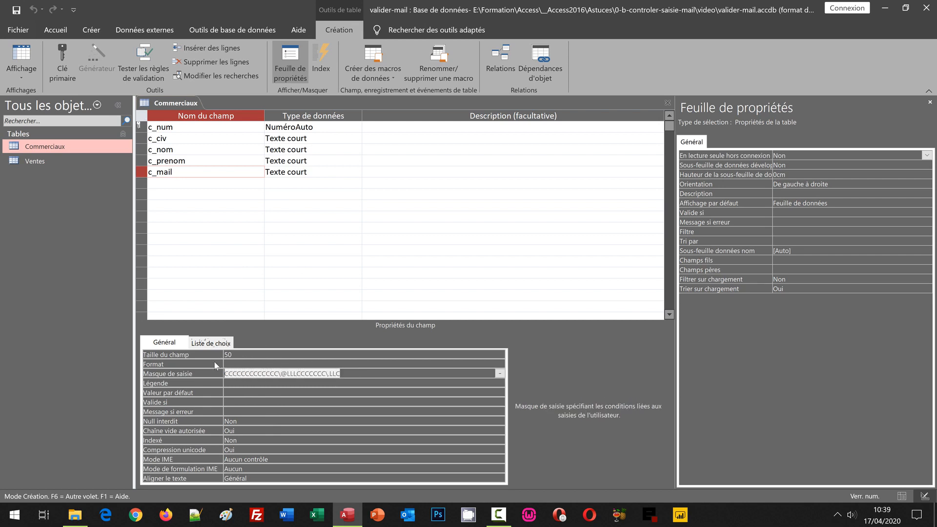
{"action": "key", "text": "Delete"}
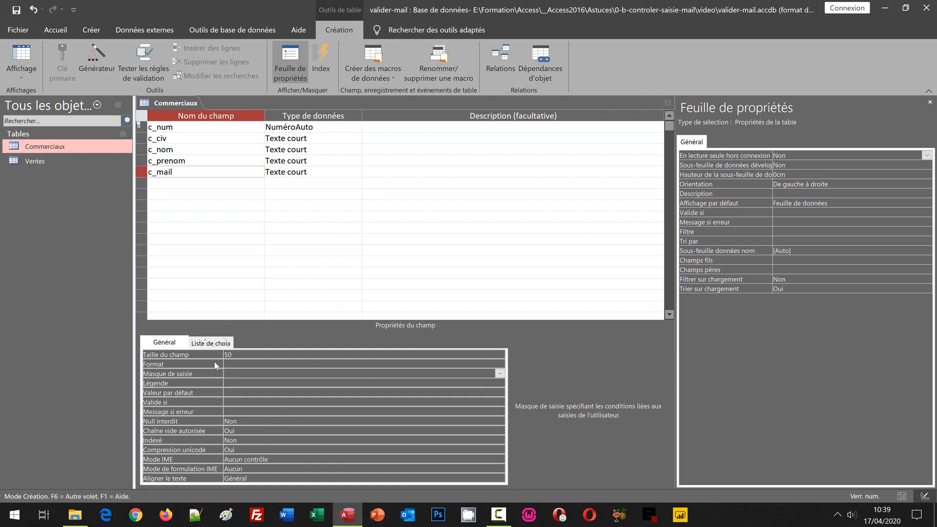
- Set c_mail's Valide si to Comme "*?@?*.?*" Et Pas Comme "*[ ;]*" and save the table
{"action": "left_click", "coordinate": [234, 401]}
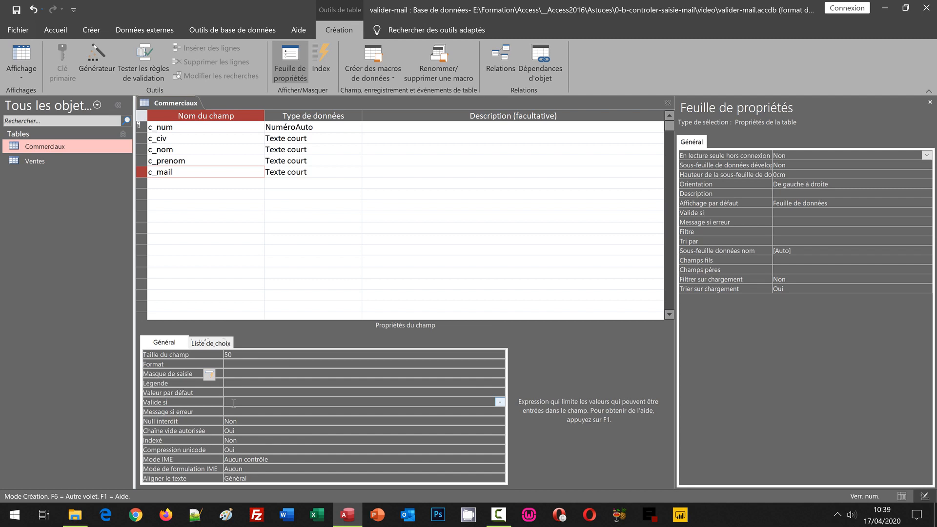
{"action": "type", "text": "Comme"}
{"action": "type", "text": "@?*.?*\" E"}
{"action": "type", "text": "t Pas Comme \"*[ ,;]*"}
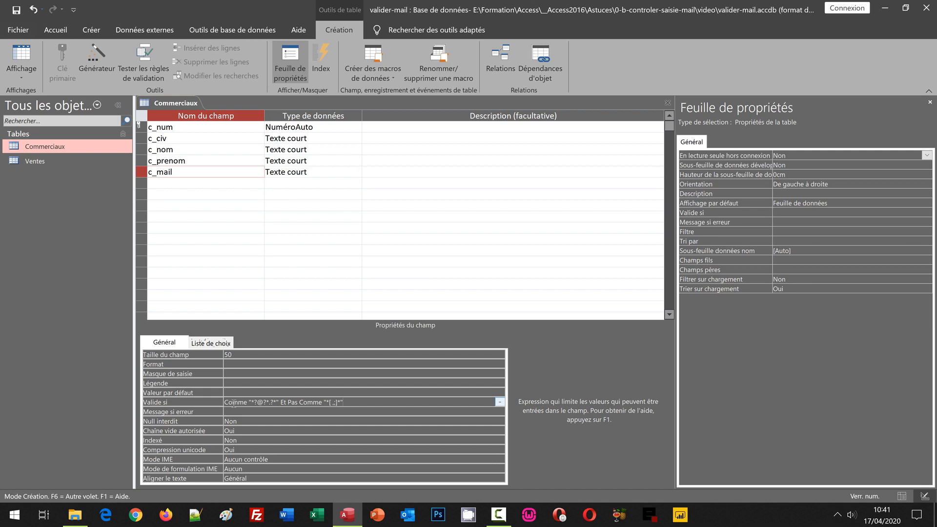
{"action": "key", "text": "ctrl+s"}
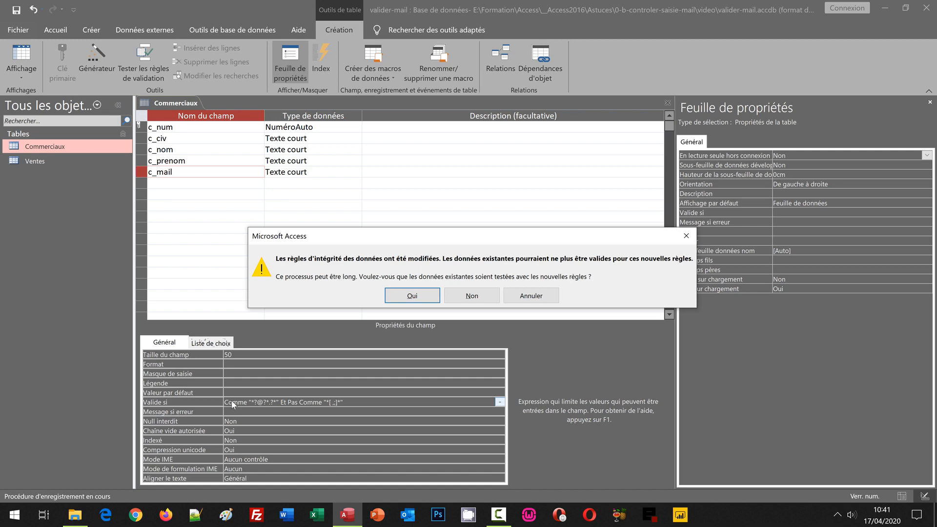
- Test existing records against the rule and keep it even though some data fails
{"action": "left_click", "coordinate": [414, 301]}
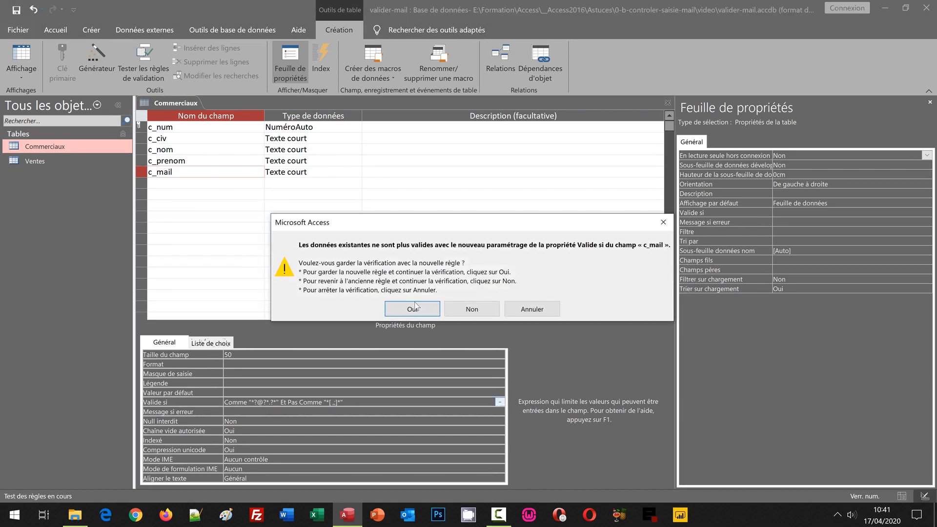
{"action": "left_click", "coordinate": [416, 311]}
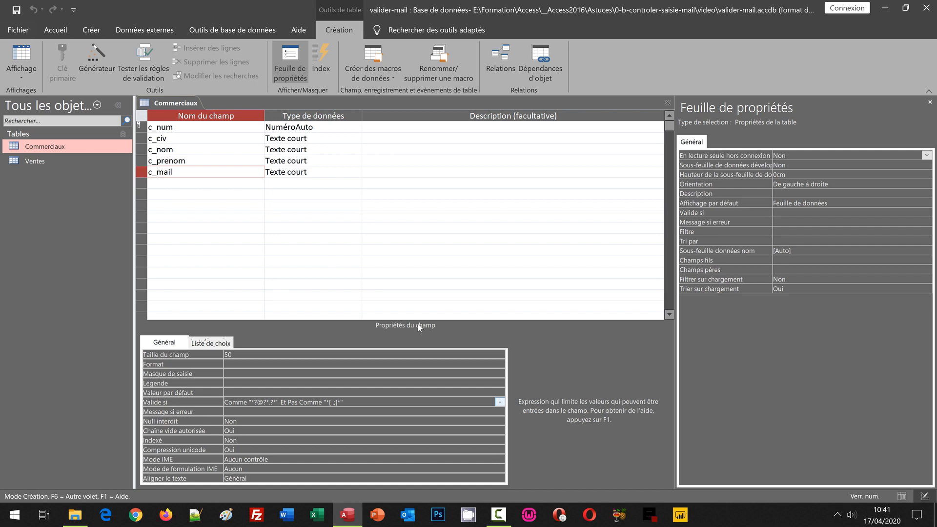
{"action": "left_click", "coordinate": [22, 57]}
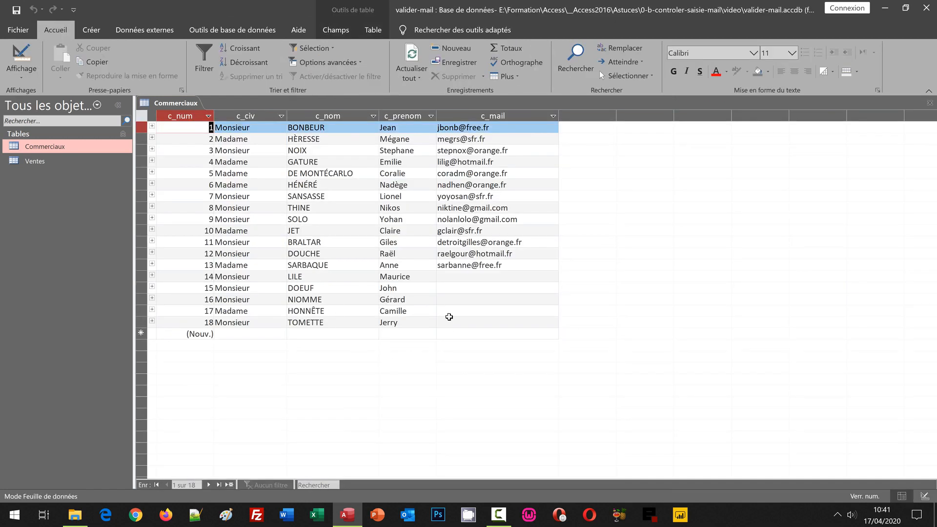
{"action": "left_click", "coordinate": [422, 279]}
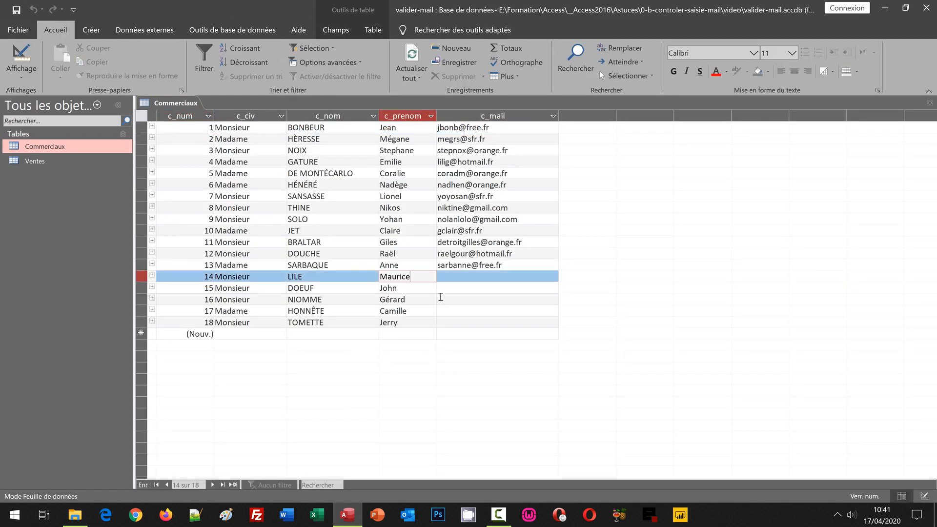
{"action": "key", "text": "Tab"}
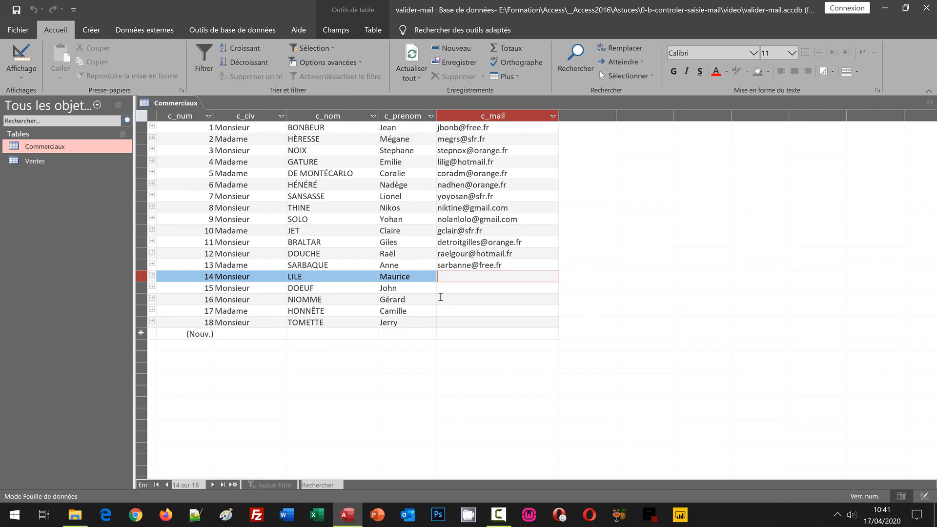
{"action": "key", "text": "Return"}
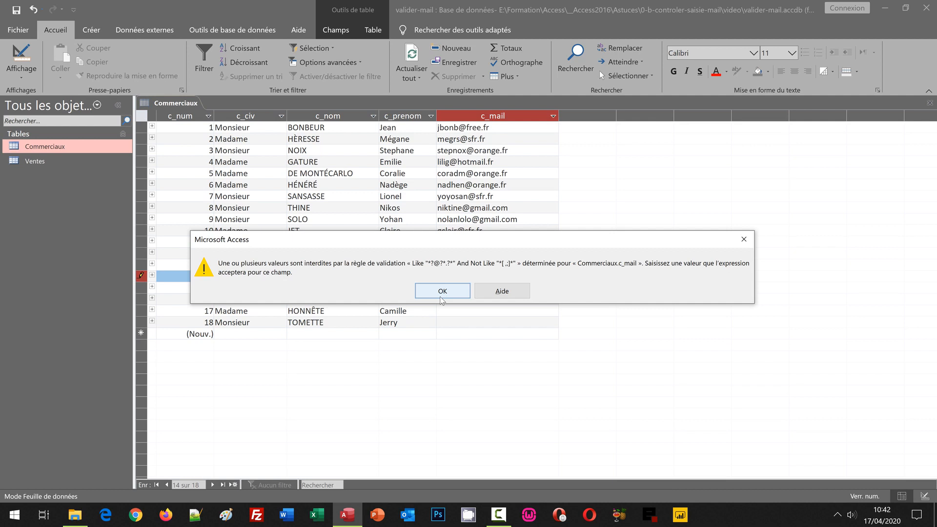
{"action": "left_click", "coordinate": [441, 293]}
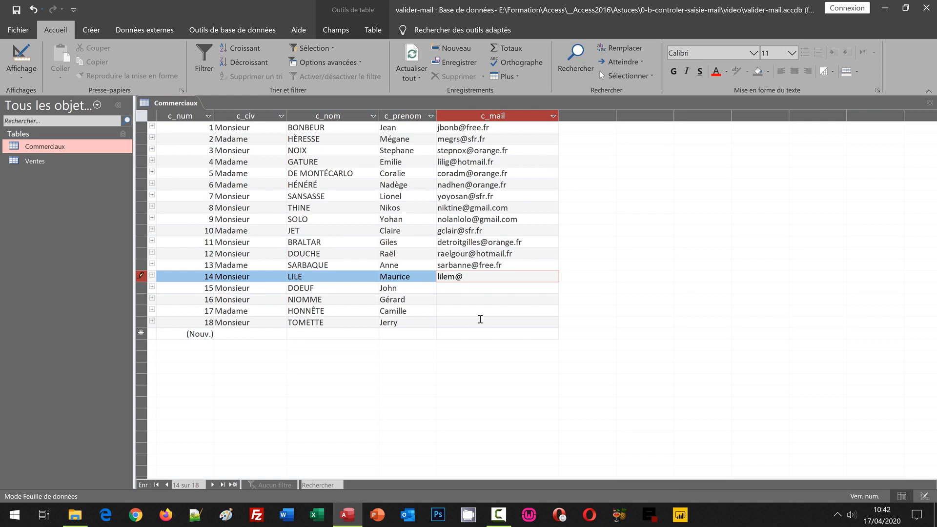
{"action": "key", "text": "Return"}
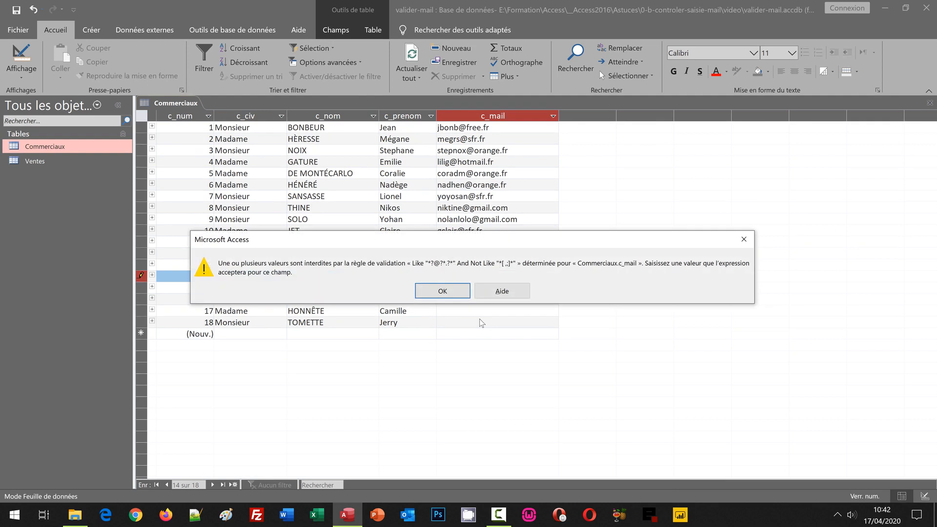
{"action": "key", "text": "Return"}
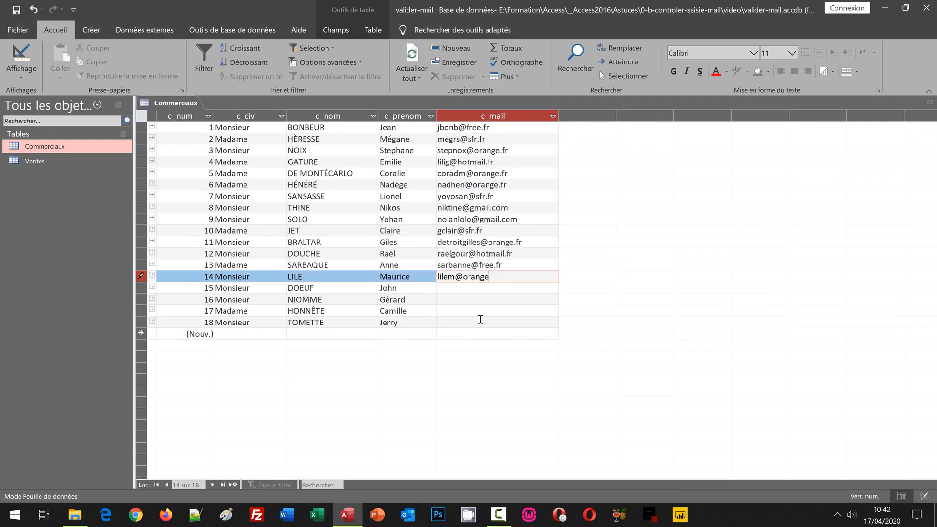
{"action": "key", "text": "Return"}
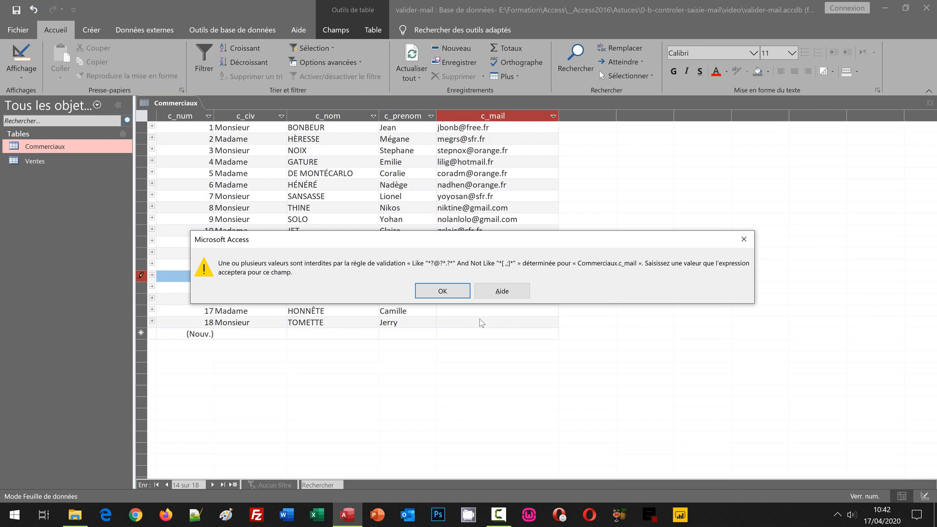
{"action": "key", "text": "Escape"}
{"action": "key", "text": "Escape"}
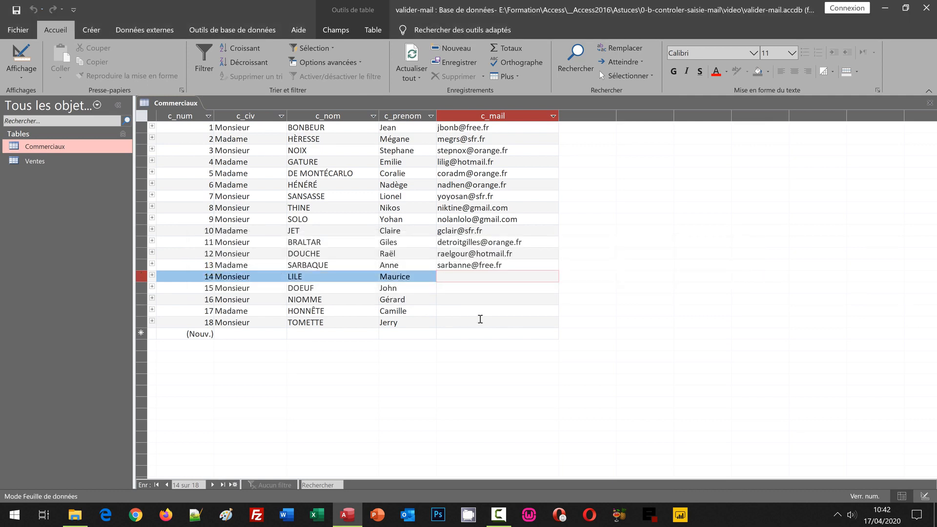
- Insert a ';' into record 14's e-mail address and confirm the validation rule rejects it
{"action": "key", "text": "Left"}
{"action": "key", "text": "Left"}
{"action": "key", "text": "Left"}
{"action": "key", "text": "Left"}
{"action": "key", "text": "Left"}
{"action": "key", "text": "Left"}
{"action": "key", "text": "Left"}
{"action": "type", "text": ";"}
{"action": "left_click", "coordinate": [504, 310]}
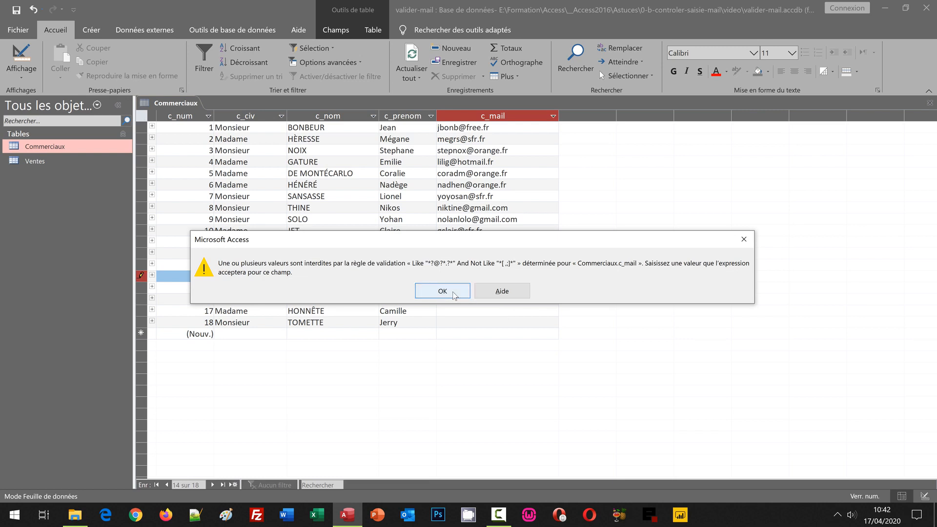
{"action": "left_click", "coordinate": [468, 292]}
- Remove the semicolon and save the valid e-mail address for record 14
{"action": "key", "text": "BackSpace"}
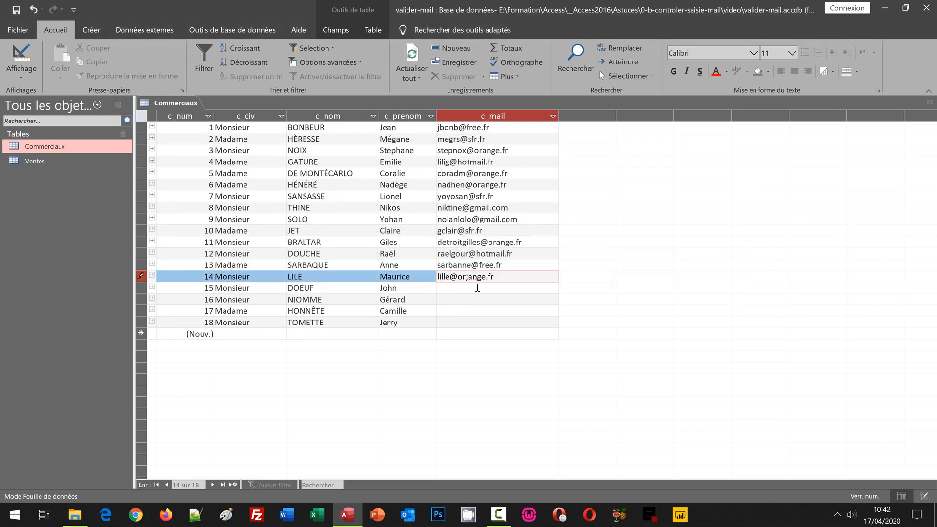
{"action": "key", "text": "BackSpace"}
{"action": "key", "text": "Return"}
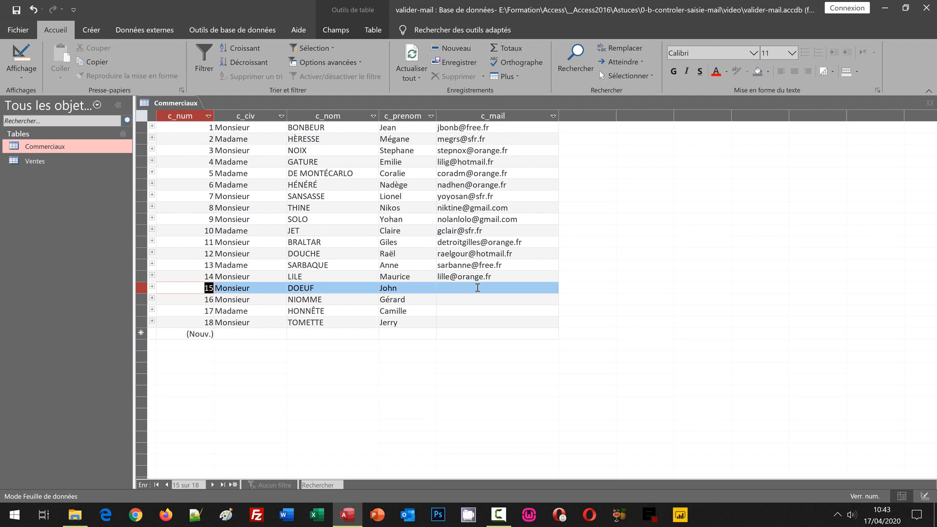
- In Design view, add éèàîù to the forbidden characters in c_mail's Valide si expression
{"action": "left_click", "coordinate": [22, 55]}
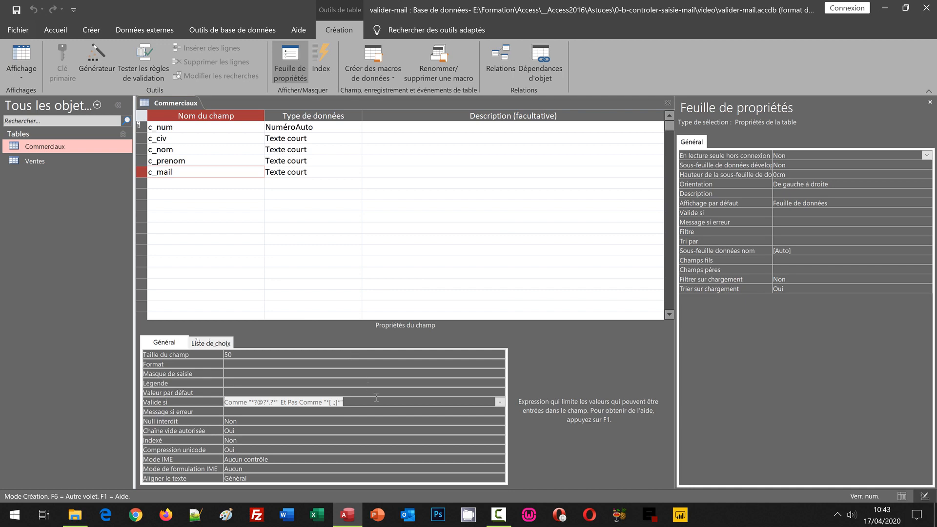
{"action": "left_click", "coordinate": [335, 404]}
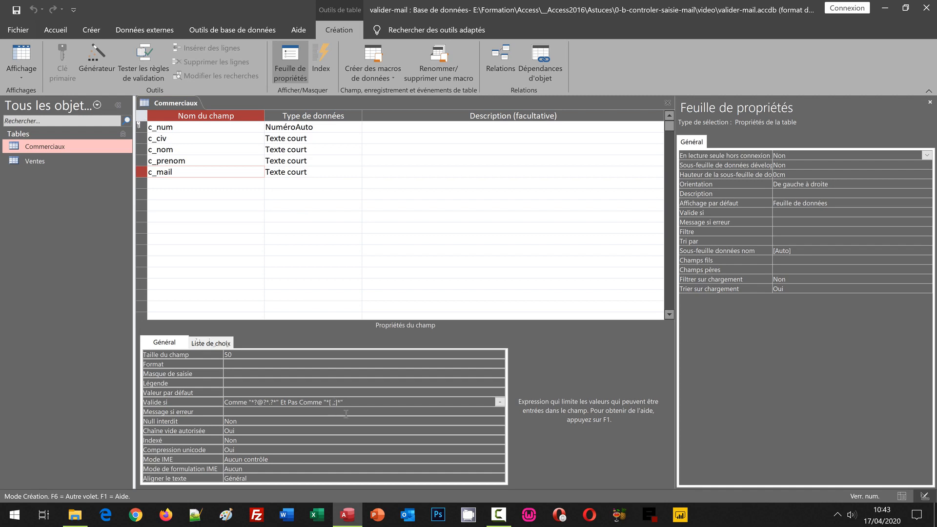
{"action": "type", "text": "éèàîù"}
- Save the table, accept both rule-testing prompts, and return to the Commerciaux datasheet
{"action": "key", "text": "ctrl+s"}
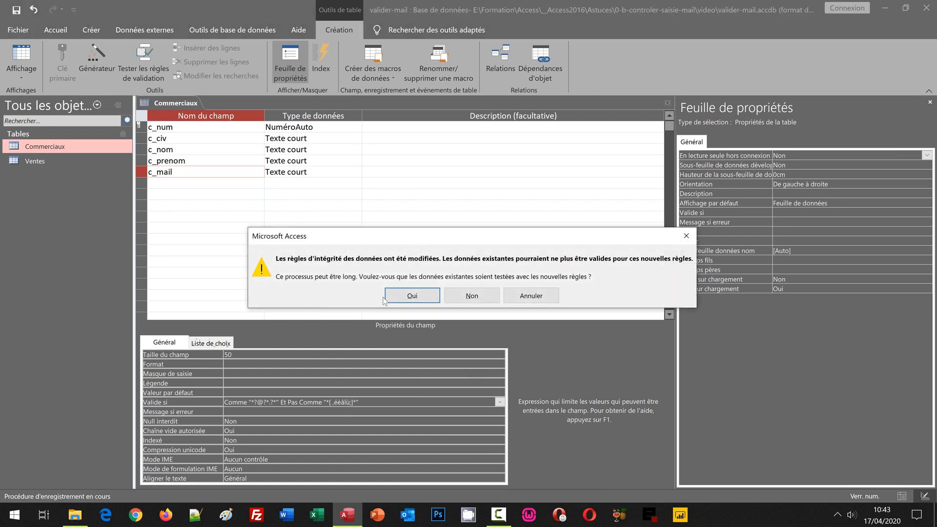
{"action": "left_click", "coordinate": [407, 295]}
{"action": "left_click", "coordinate": [412, 310]}
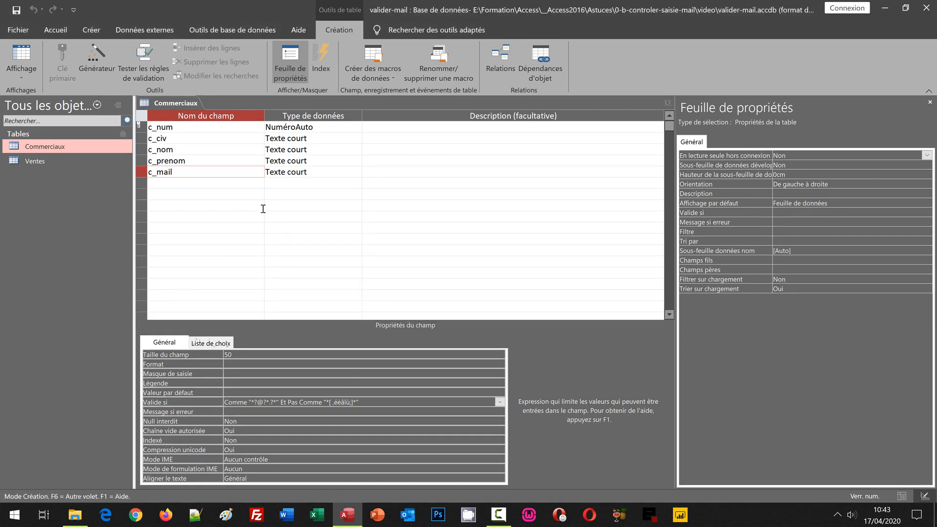
{"action": "left_click", "coordinate": [25, 59]}
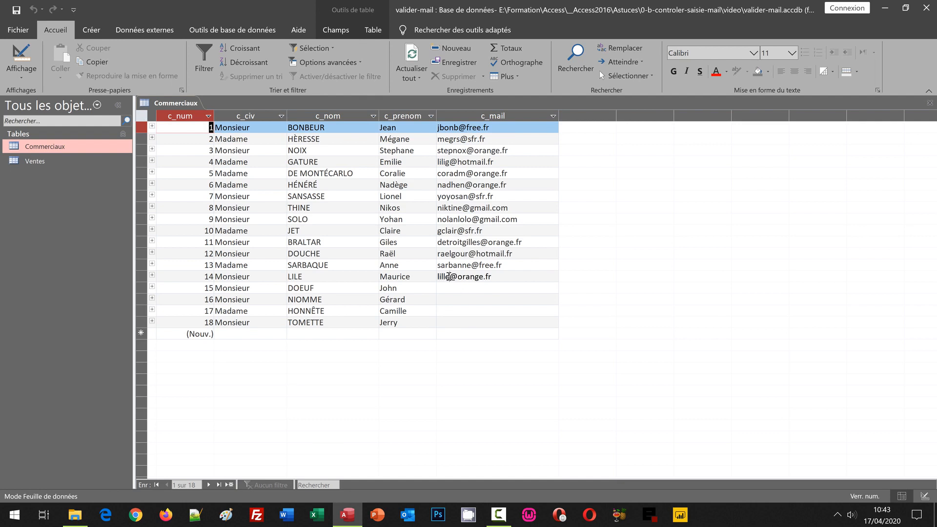
{"action": "left_click", "coordinate": [460, 279]}
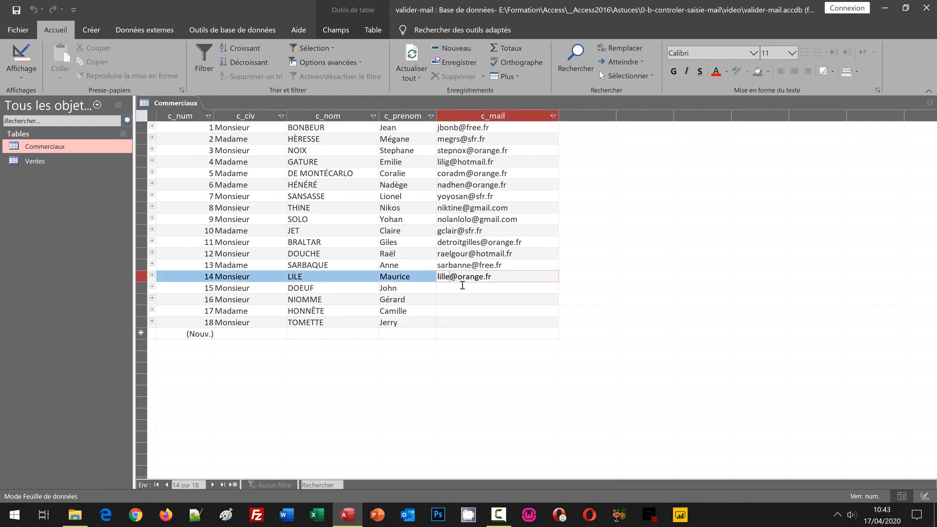
{"action": "key", "text": "BackSpace"}
{"action": "type", "text": "é"}
{"action": "left_click", "coordinate": [462, 285]}
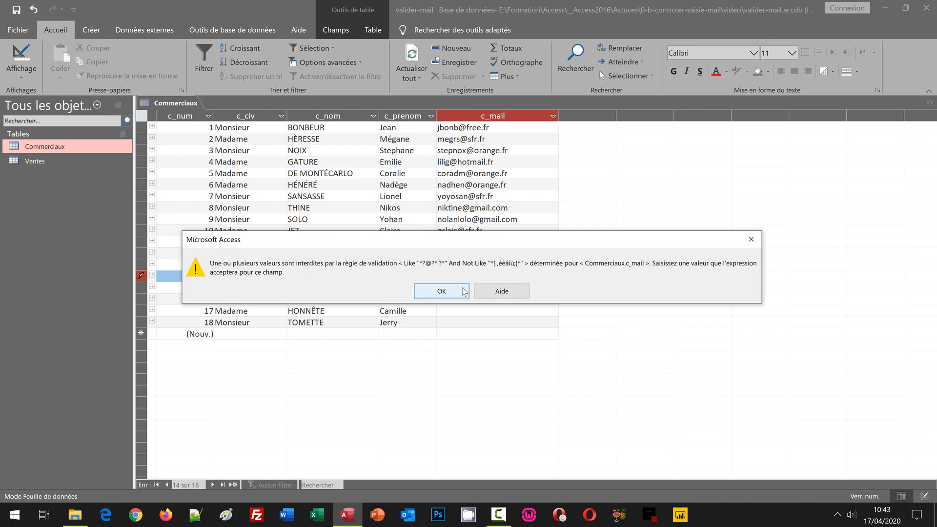
{"action": "left_click", "coordinate": [464, 291]}
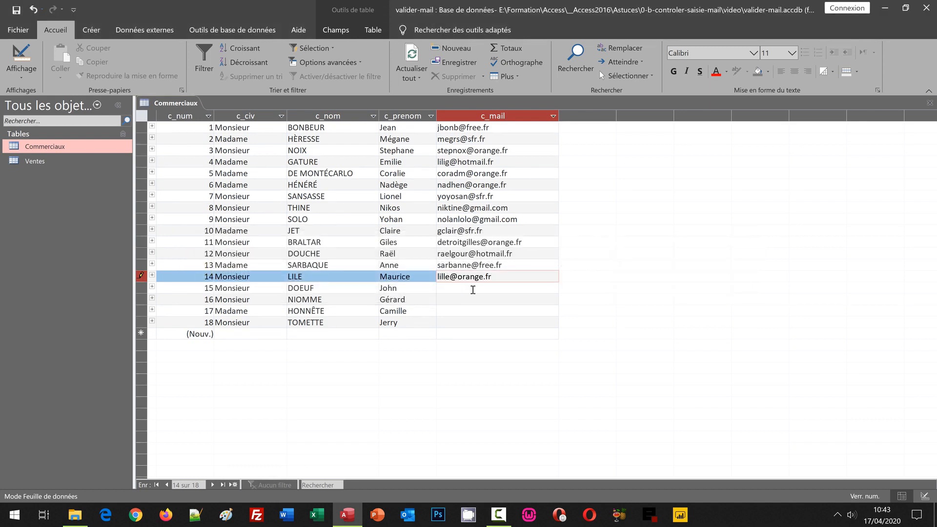
{"action": "key", "text": "Tab"}
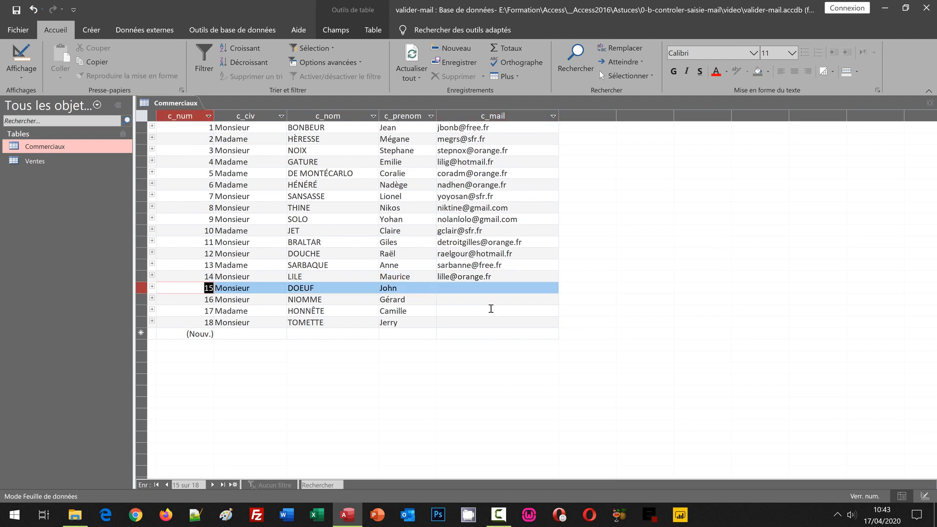